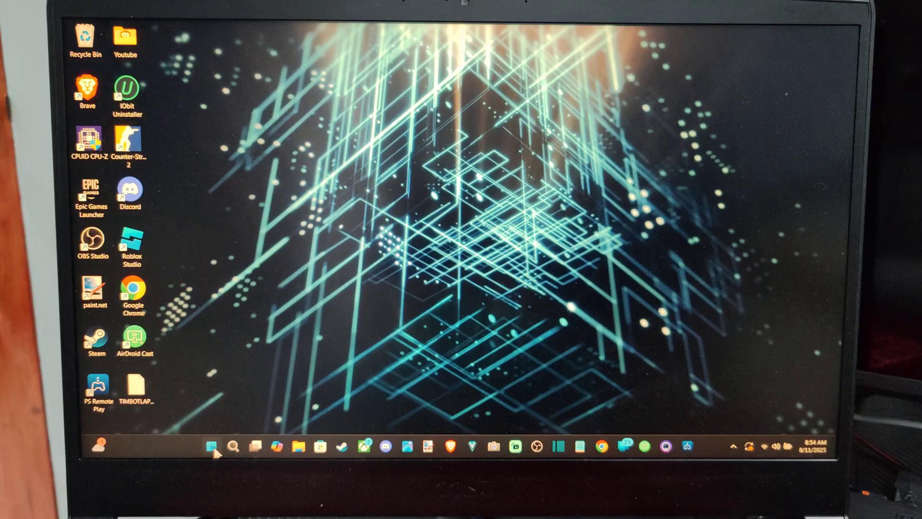
# Restart now into advanced startup via Settings > Windows Update > Advanced options > Recovery.
pyautogui.press('super')
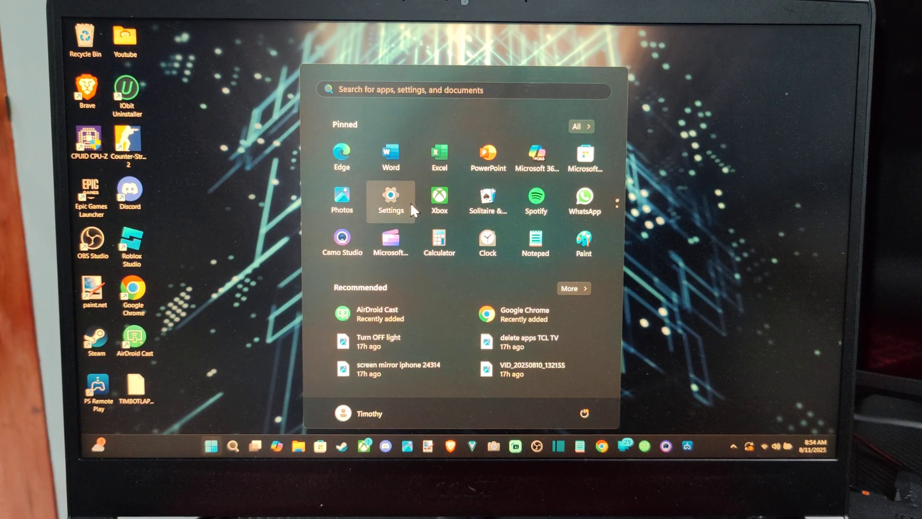
pyautogui.click(392, 196)
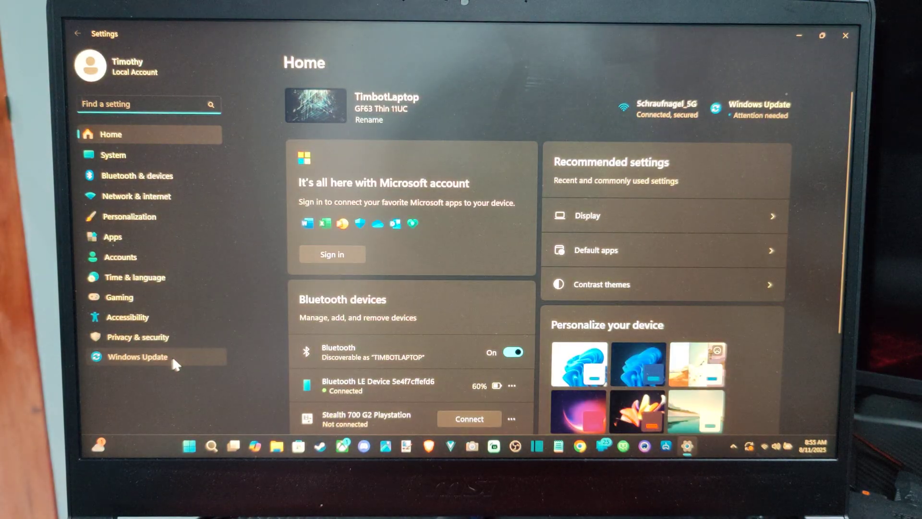
pyautogui.click(172, 356)
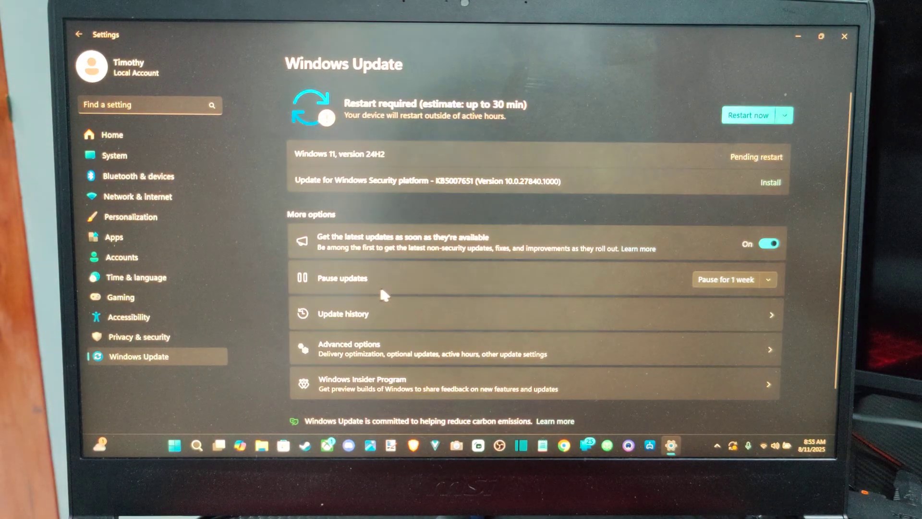
pyautogui.scroll(-3, 392, 288)
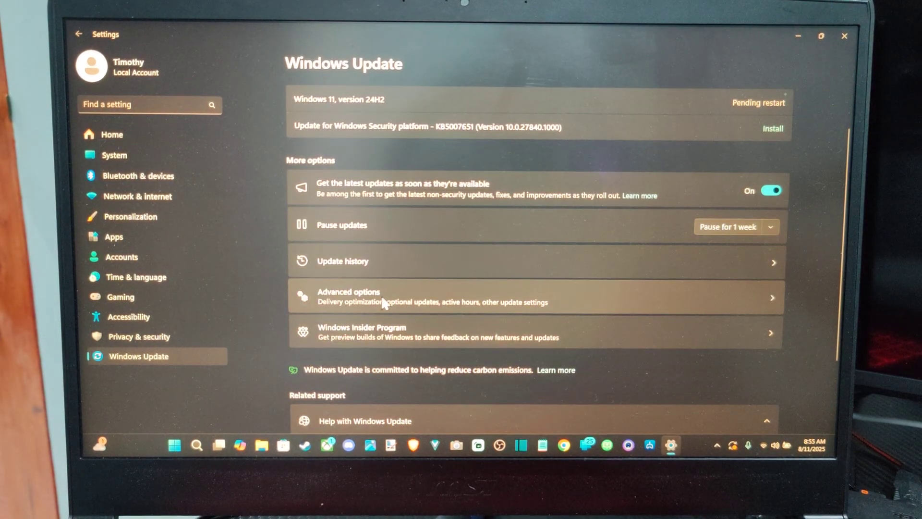
pyautogui.click(384, 303)
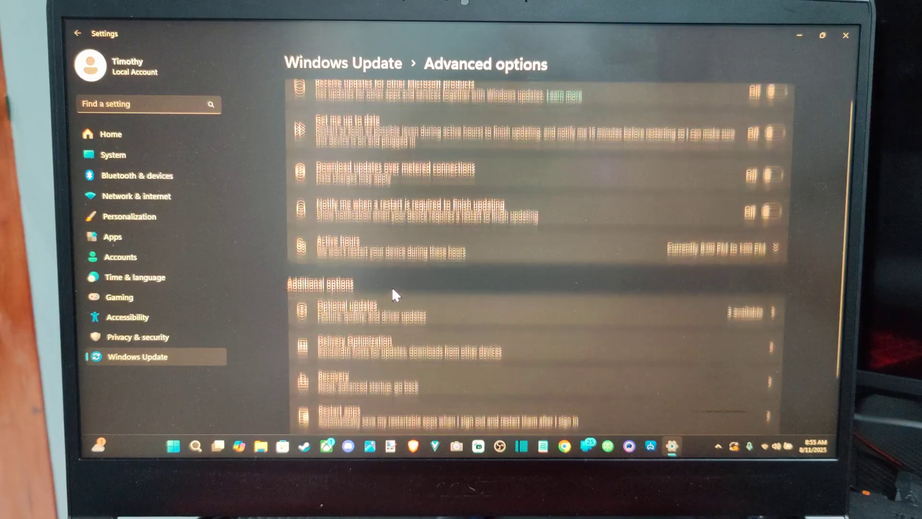
pyautogui.scroll(-3, 392, 287)
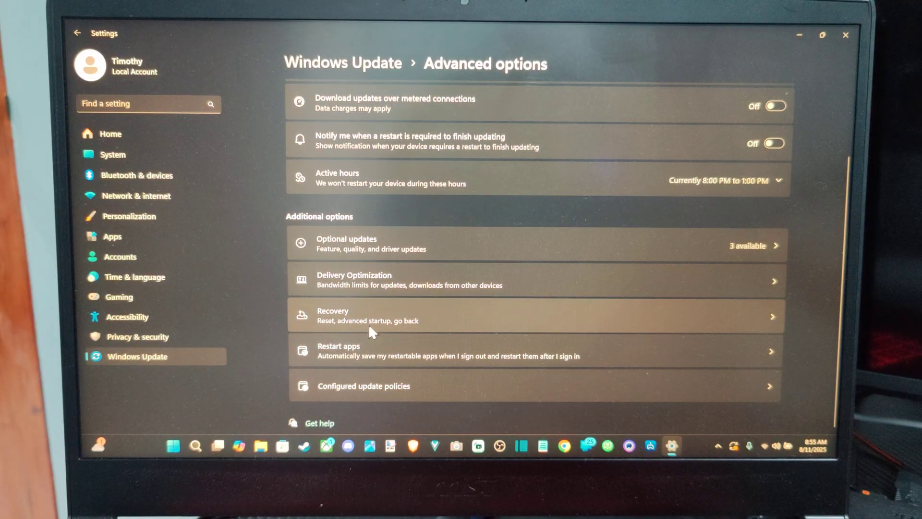
pyautogui.click(369, 317)
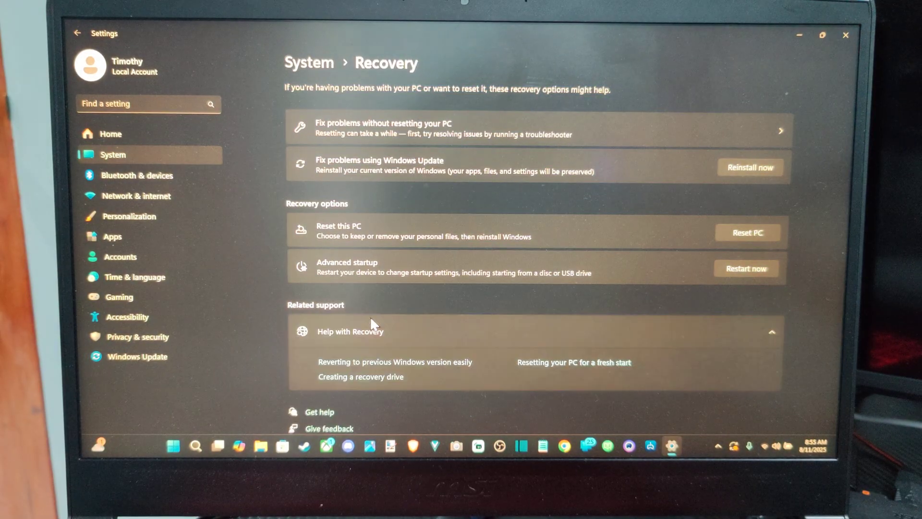
pyautogui.click(740, 271)
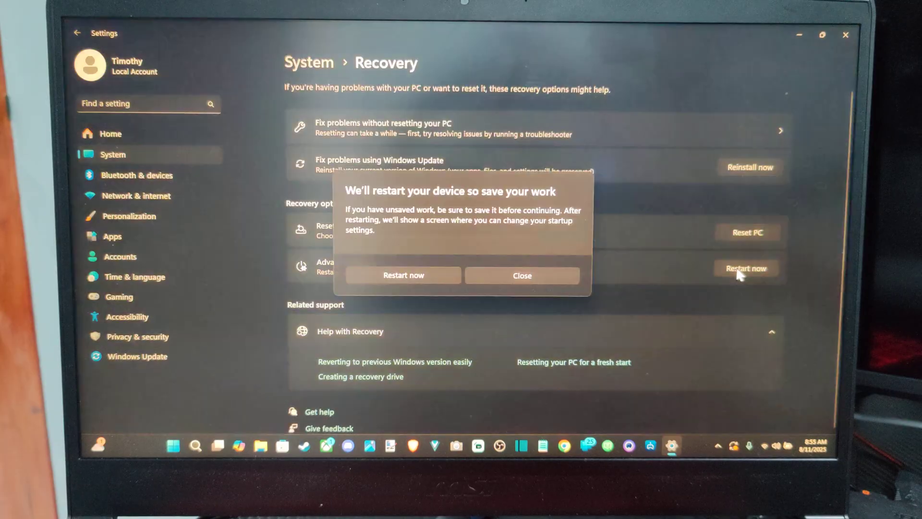
pyautogui.click(430, 275)
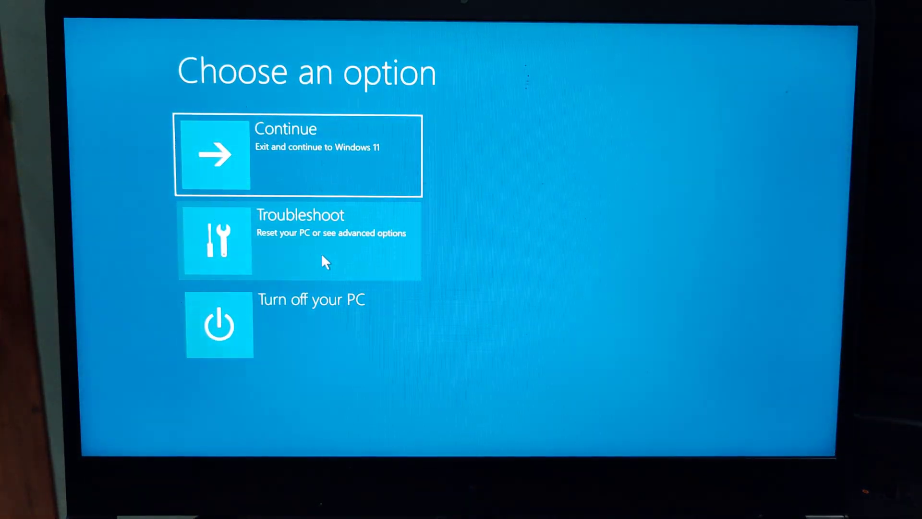
# Choose Troubleshoot > Advanced options > UEFI Firmware Settings to reboot into the BIOS.
pyautogui.click(320, 253)
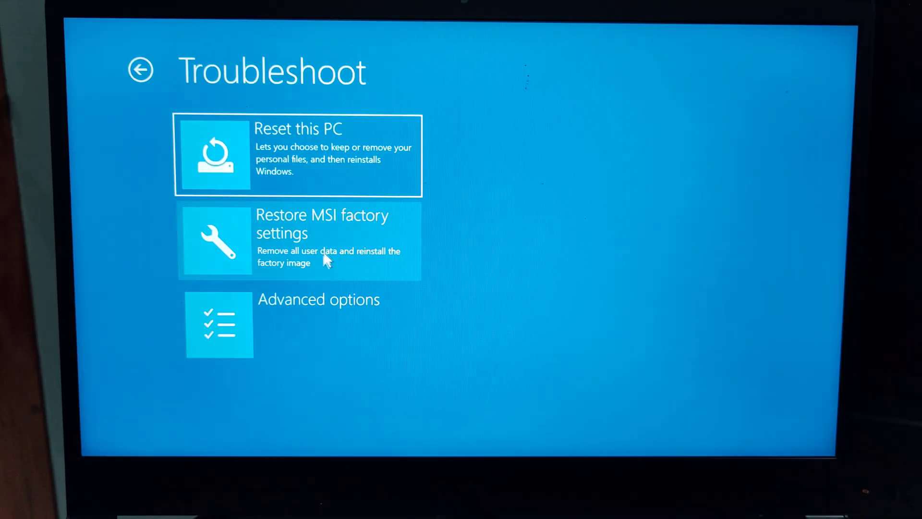
pyautogui.click(305, 306)
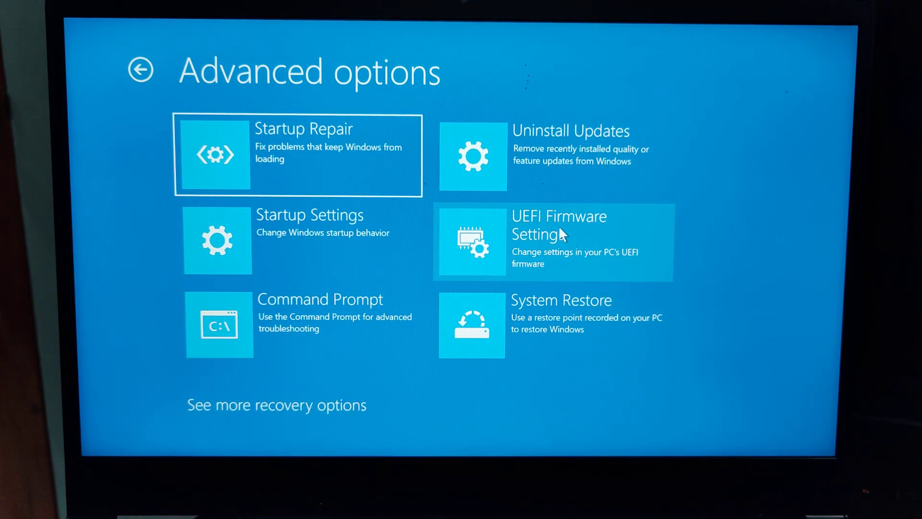
pyautogui.click(558, 225)
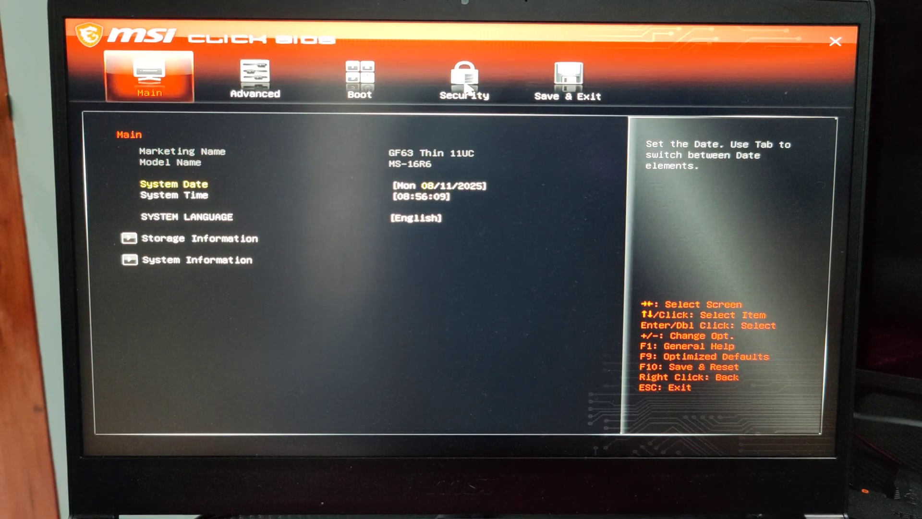
# In Security > Trusted Computing, keep TPM 2.0 Security Device Support set to Enable.
pyautogui.press('Right')
pyautogui.press('Right')
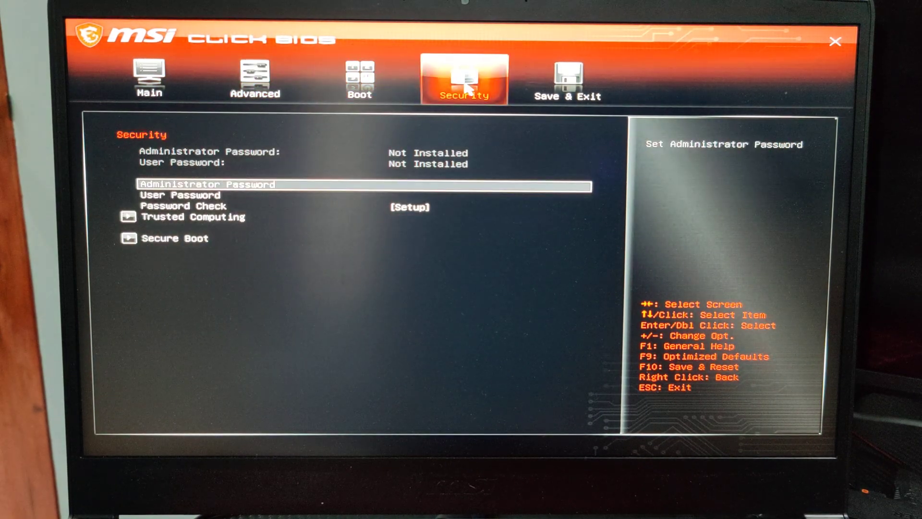
pyautogui.press('Down')
pyautogui.press('Down')
pyautogui.press('Down')
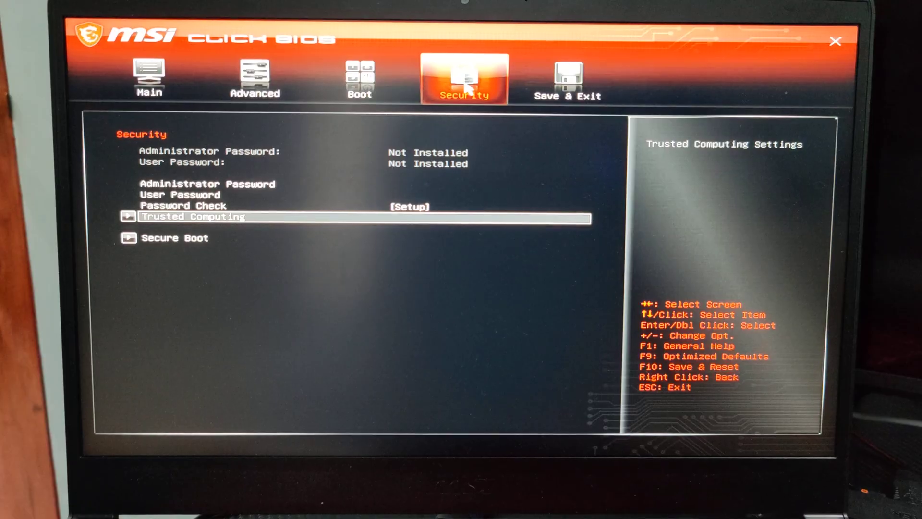
pyautogui.press('Return')
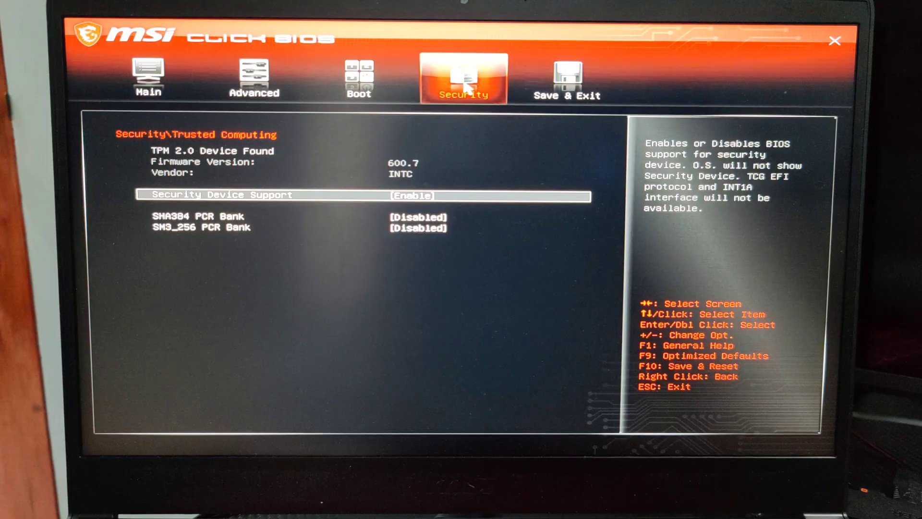
pyautogui.press('Down')
pyautogui.press('Down')
pyautogui.press('Down')
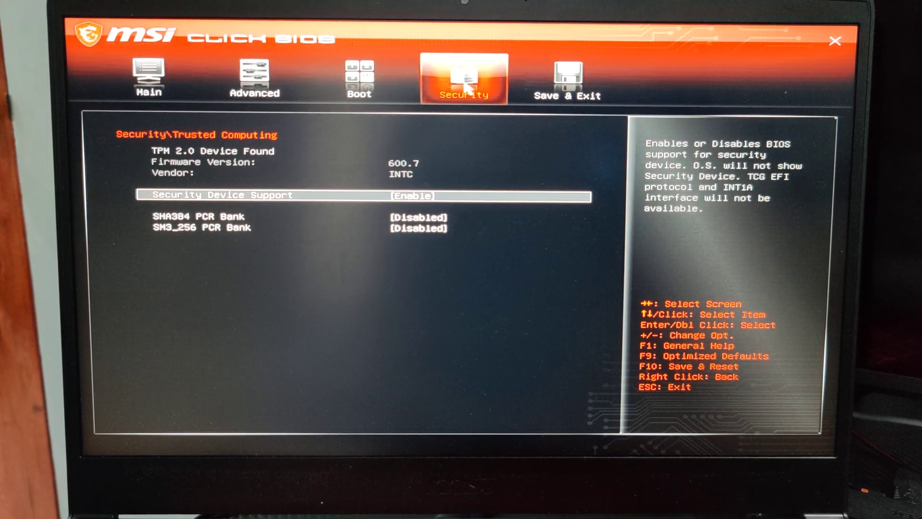
pyautogui.press('Return')
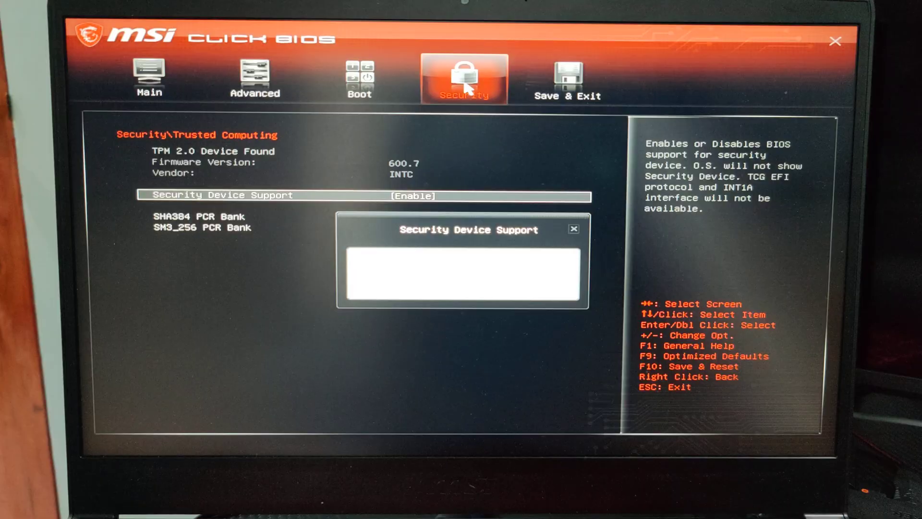
pyautogui.press('Escape')
pyautogui.press('Escape')
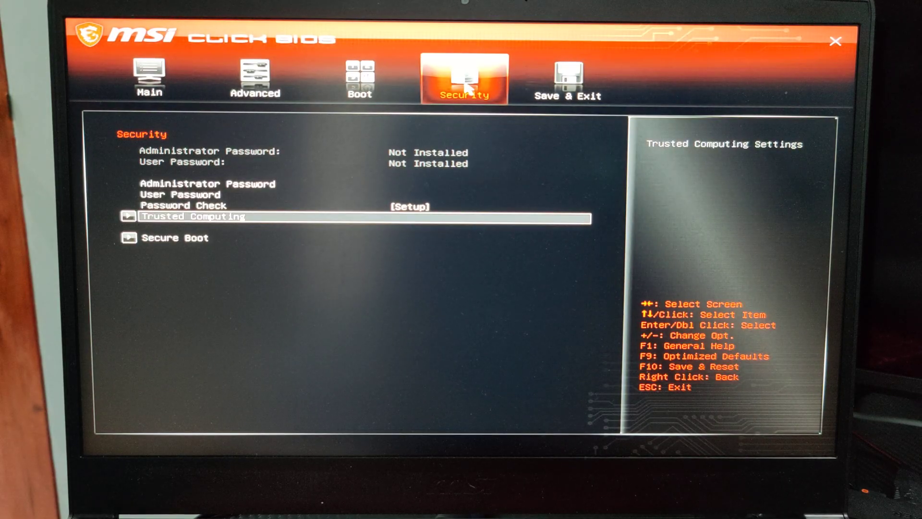
# In Security > Secure Boot, confirm Secure Boot Support is Enabled and Secure Boot Mode is Standard.
pyautogui.press('Down')
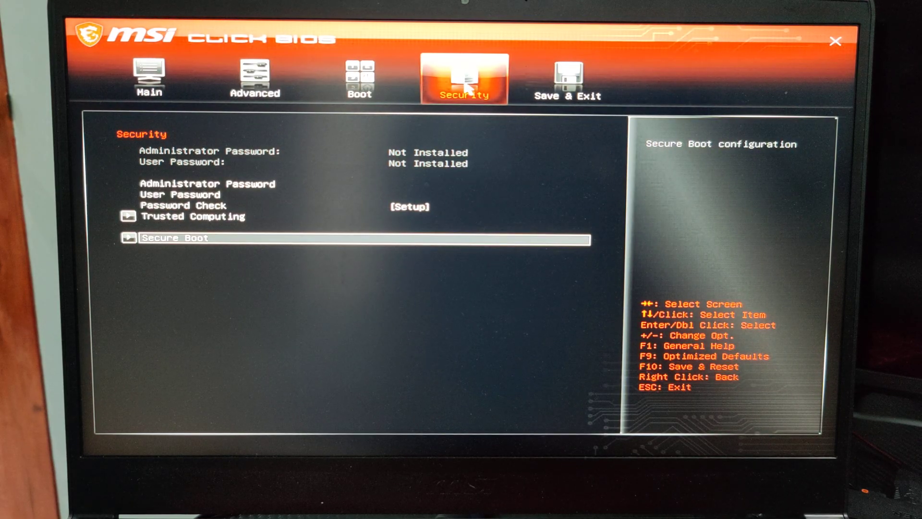
pyautogui.press('Return')
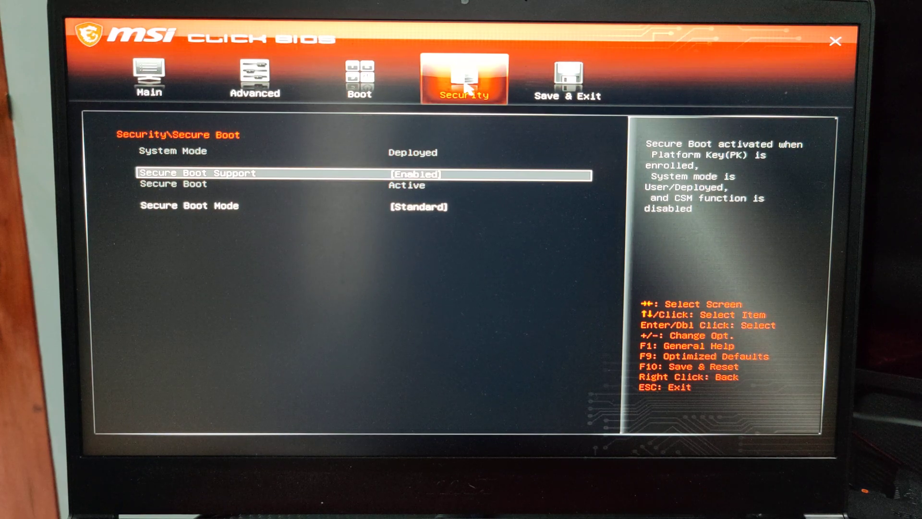
pyautogui.press('Down')
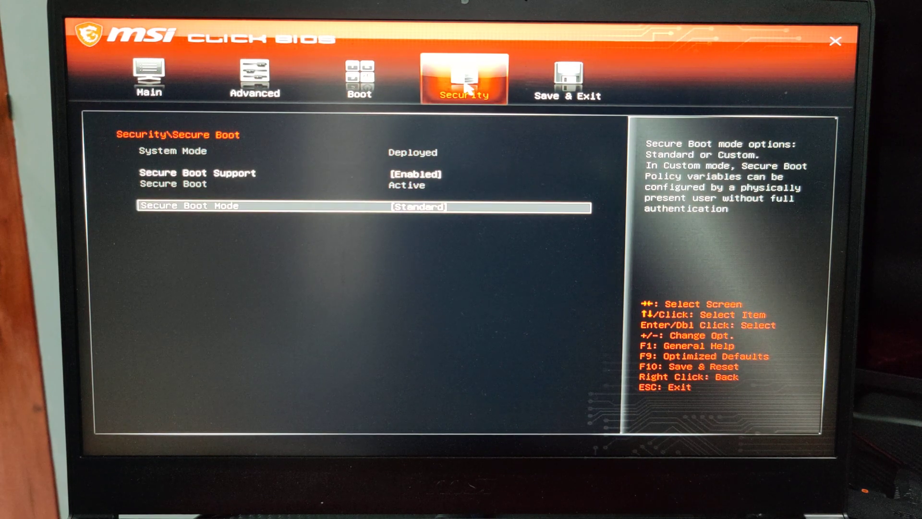
pyautogui.press('Return')
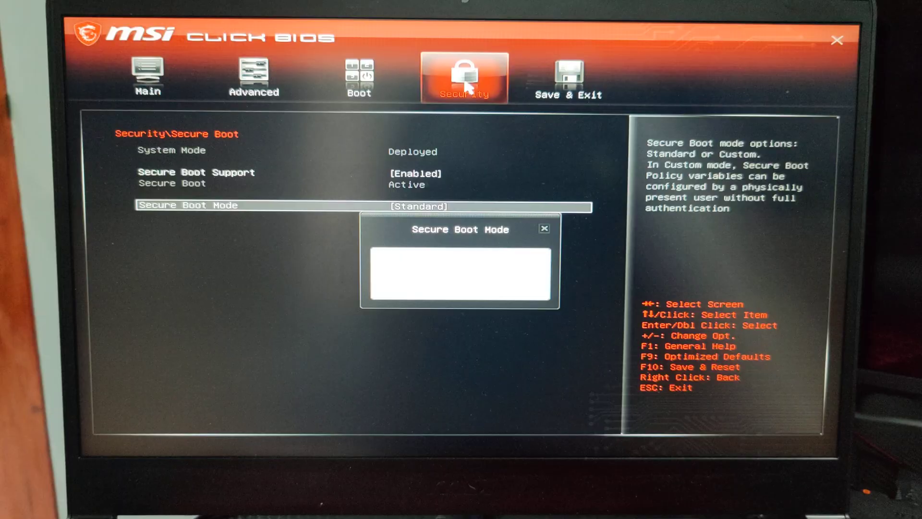
pyautogui.press('Return')
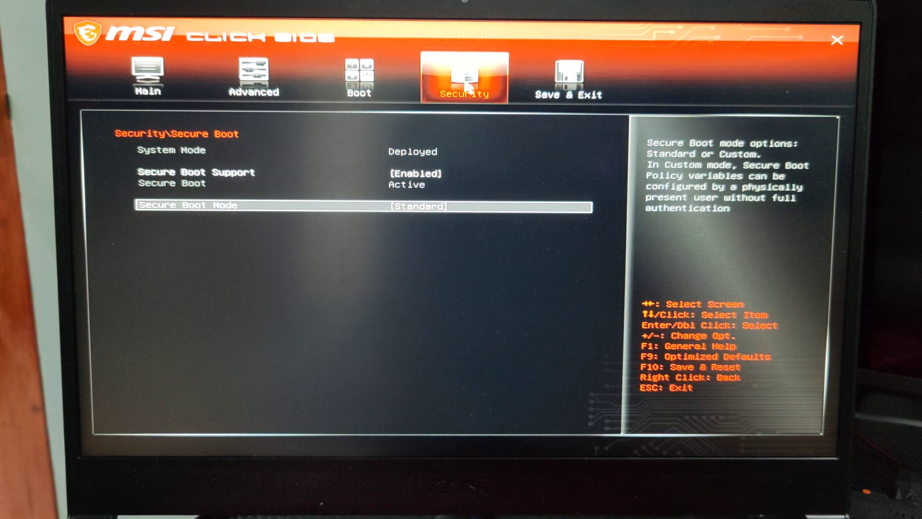
pyautogui.press('Right')
pyautogui.press('Left')
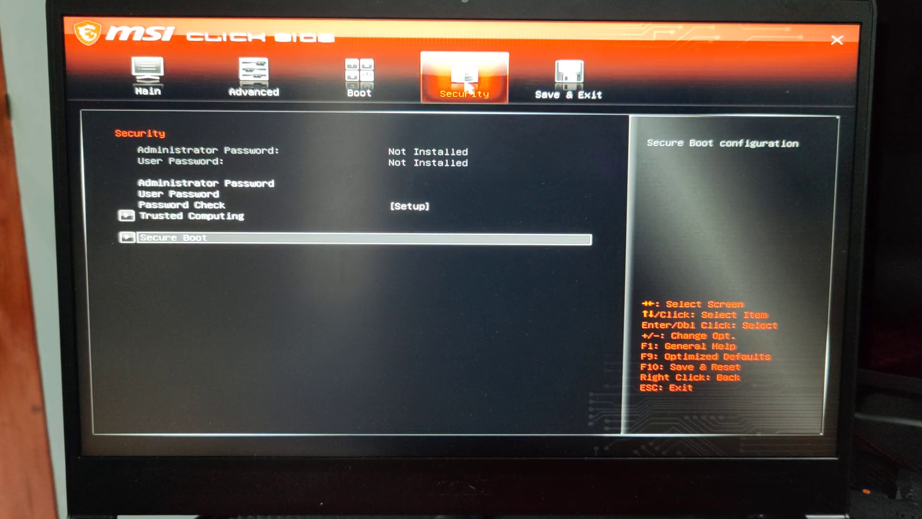
pyautogui.press('Right')
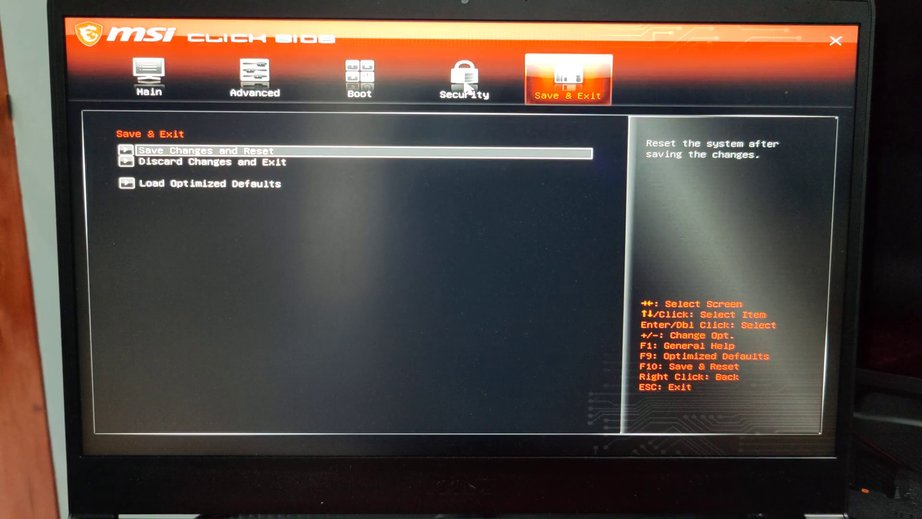
# Select Save Changes and Reset on the Save & Exit page.
pyautogui.press('Return')
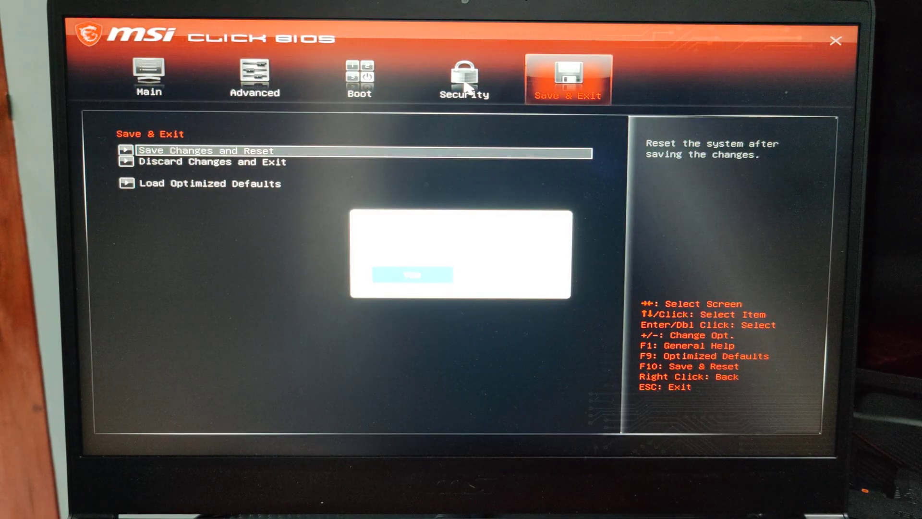